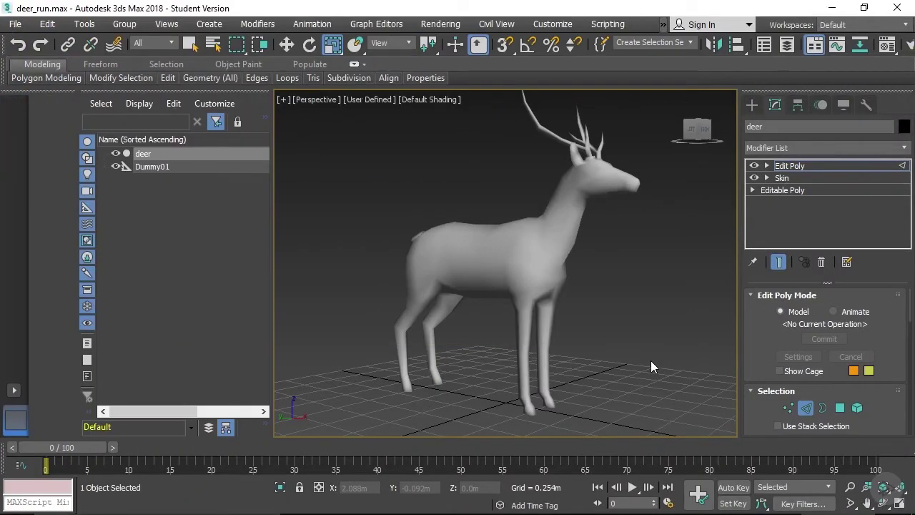
- Turn on edged-face display and examine the deer mesh's edge layout around the rear hocks and front knees
key(F4)
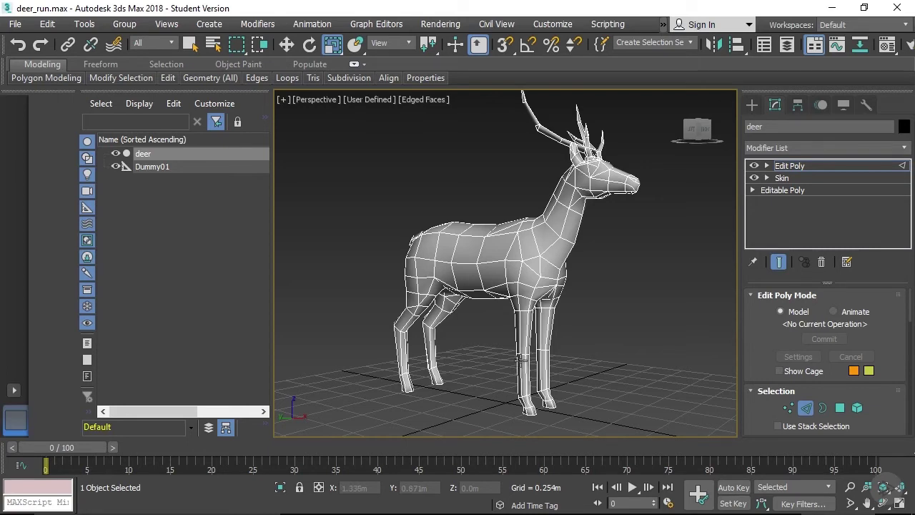
scroll(522, 360, up, 6)
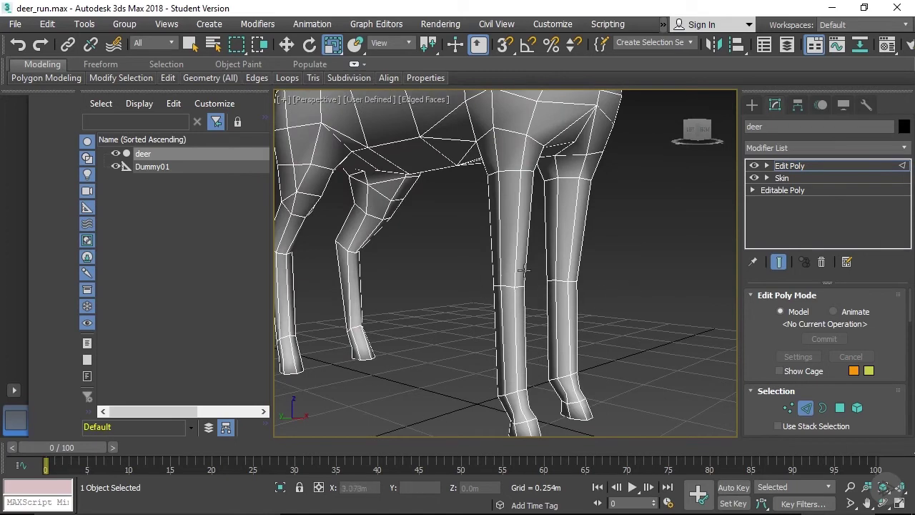
middle_drag(525, 265, 486, 268)
scroll(491, 264, up, 2)
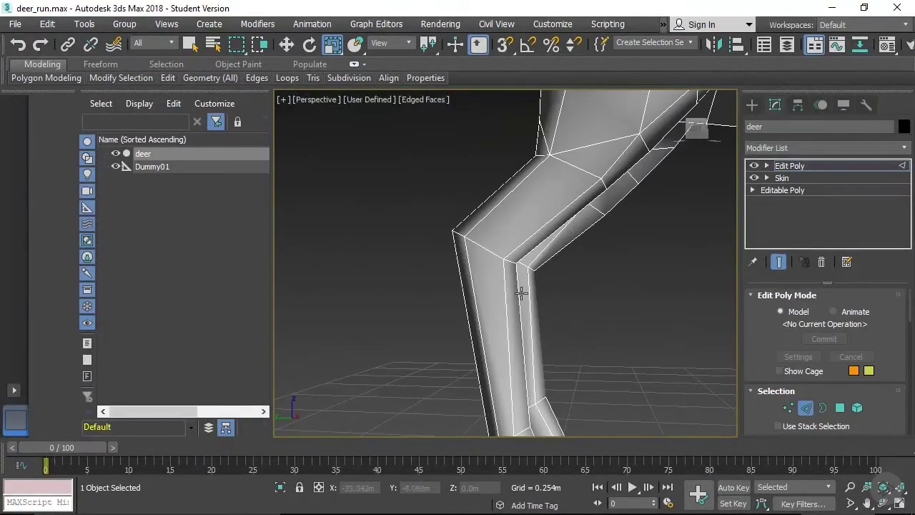
scroll(497, 266, up, 2)
scroll(547, 240, down, 4)
middle_drag(547, 240, 460, 276)
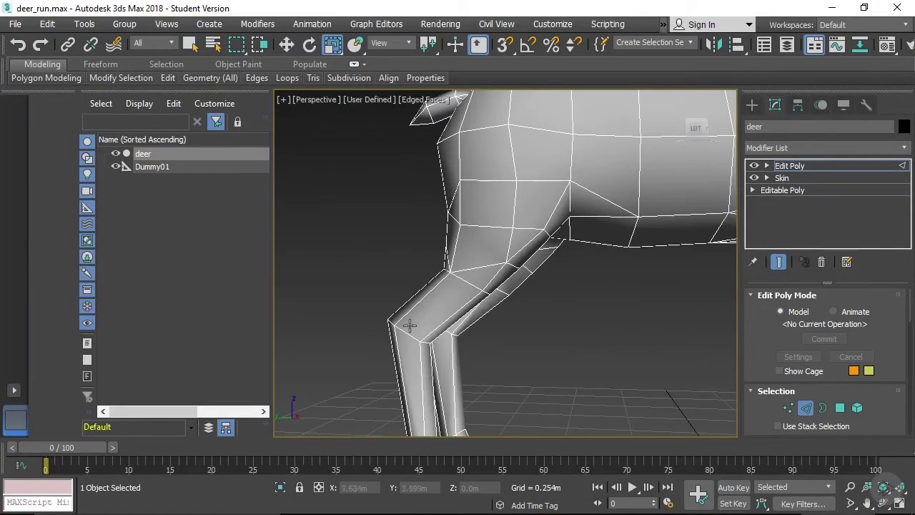
middle_drag(442, 348, 386, 307)
middle_drag(707, 296, 405, 283)
alt+middle_drag(483, 268, 498, 245)
scroll(478, 283, down, 2)
scroll(449, 280, down, 2)
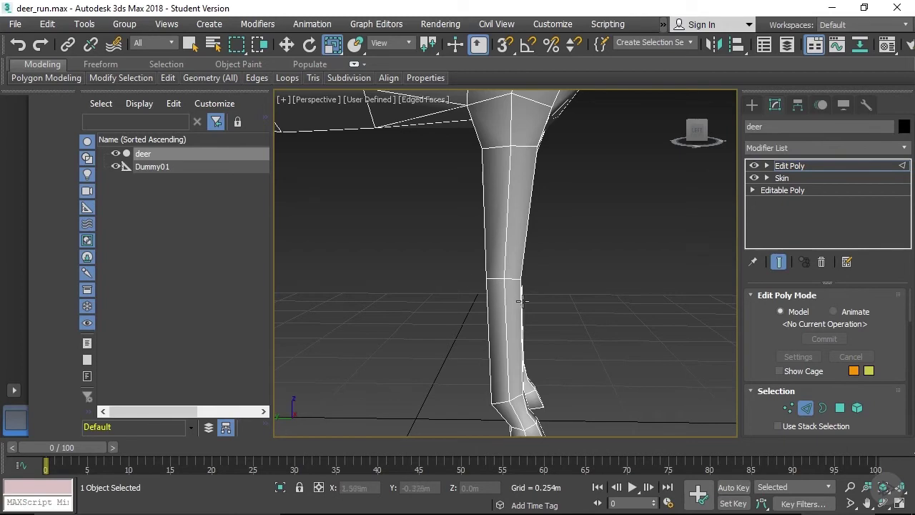
alt+middle_drag(517, 281, 427, 244)
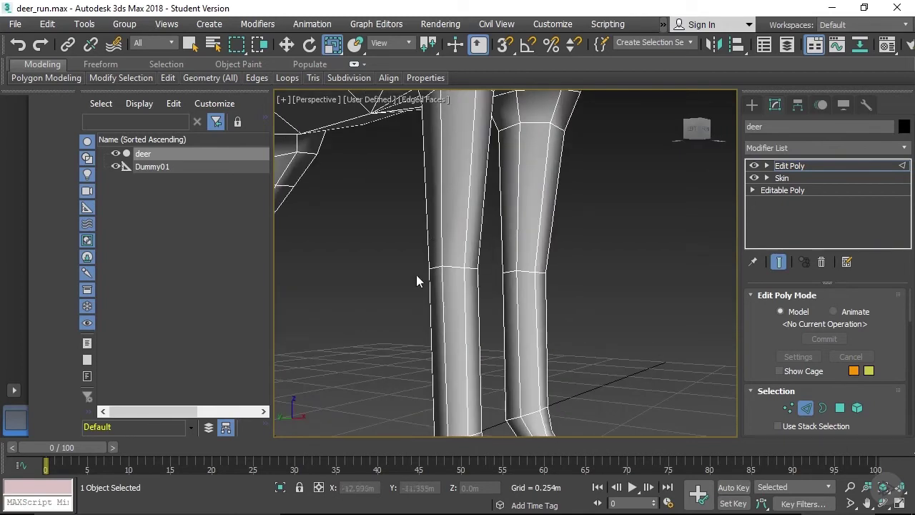
alt+middle_drag(472, 308, 525, 303)
- Insert edge loops just above and below the front knee joint with Swift Loop
click(806, 407)
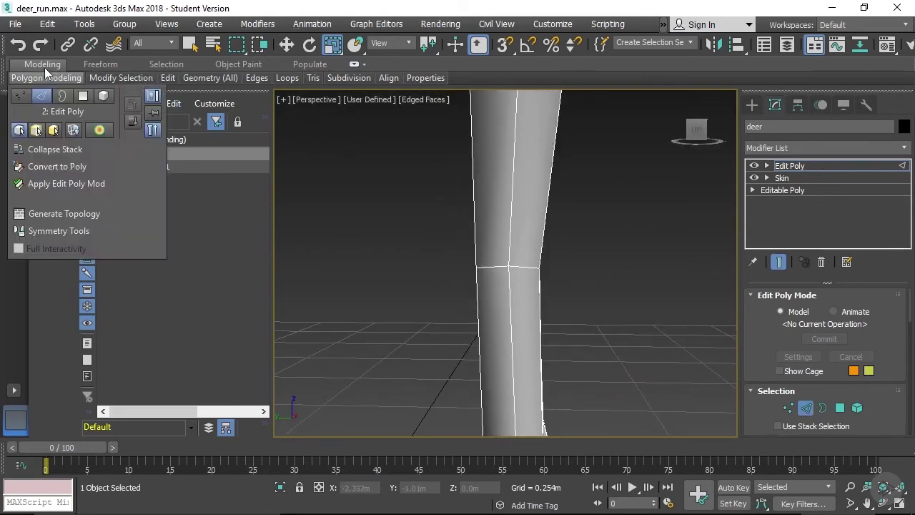
mouse_move(169, 79)
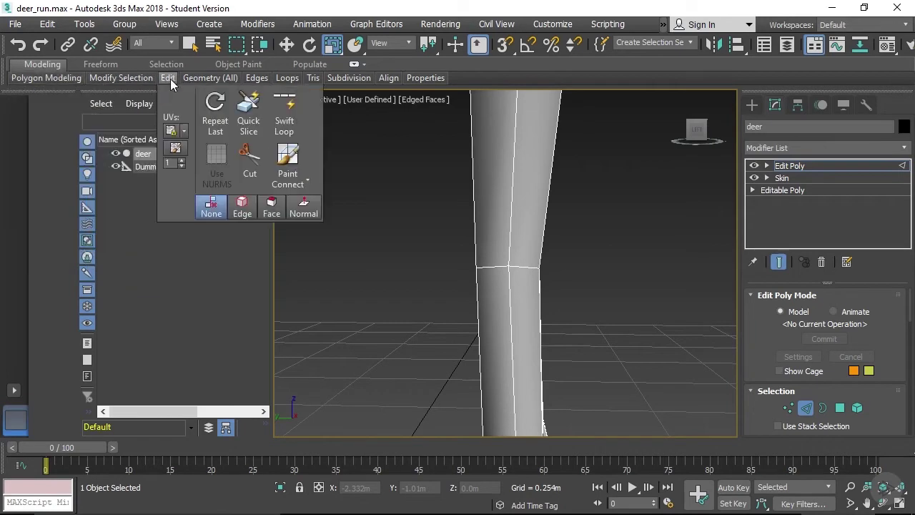
click(286, 122)
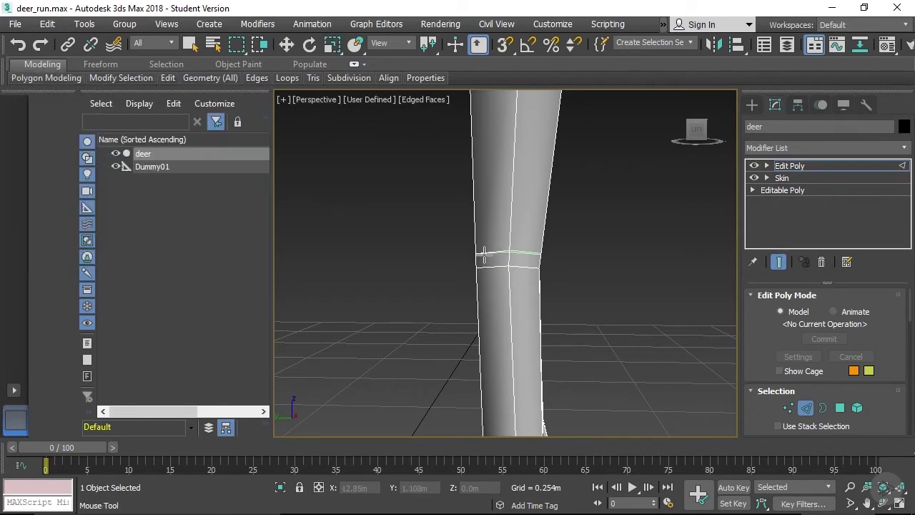
click(479, 254)
scroll(479, 254, down, 2)
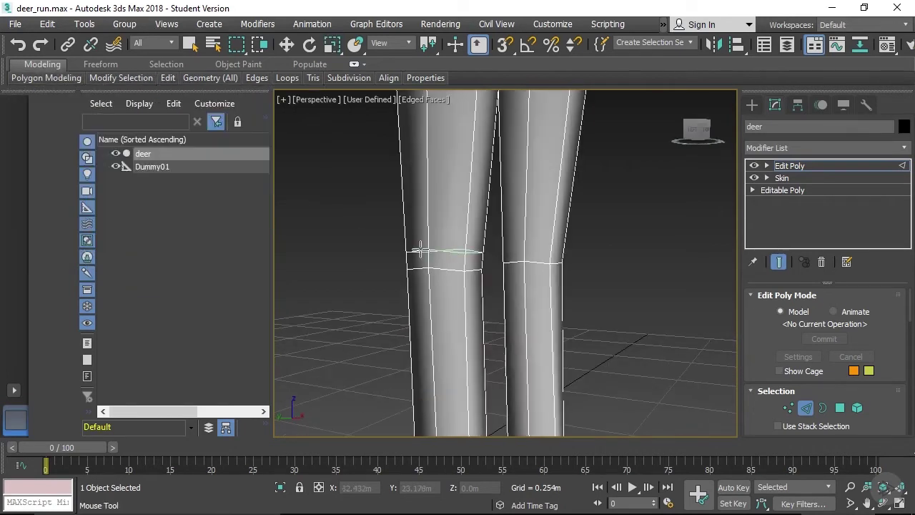
click(427, 284)
click(533, 245)
click(520, 281)
- Insert edge loops just above and below the hock of the deer's left rear leg, and leave Swift Loop for the Move tool
middle_drag(447, 294, 722, 275)
scroll(474, 293, down, 4)
scroll(473, 270, up, 2)
click(501, 268)
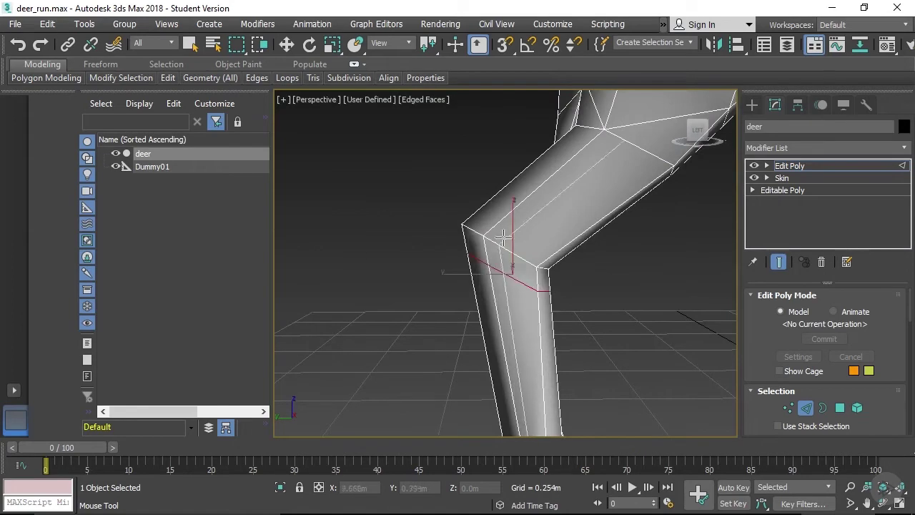
scroll(548, 258, down, 5)
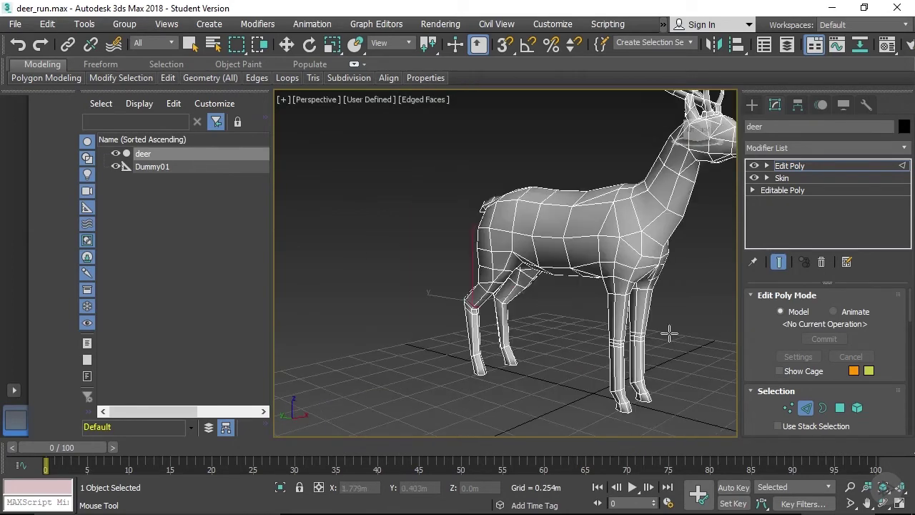
scroll(590, 341, up, 6)
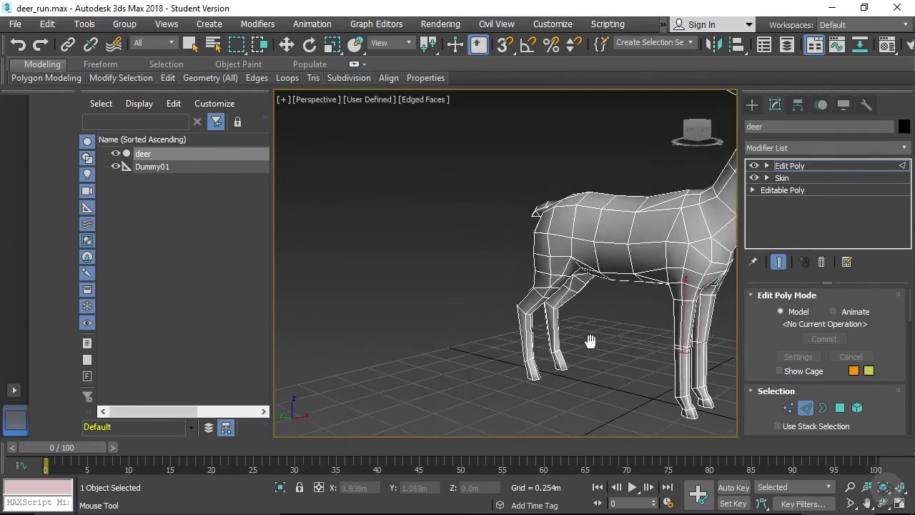
scroll(541, 316, up, 2)
alt+middle_drag(543, 337, 561, 301)
scroll(570, 341, down, 2)
scroll(525, 264, up, 3)
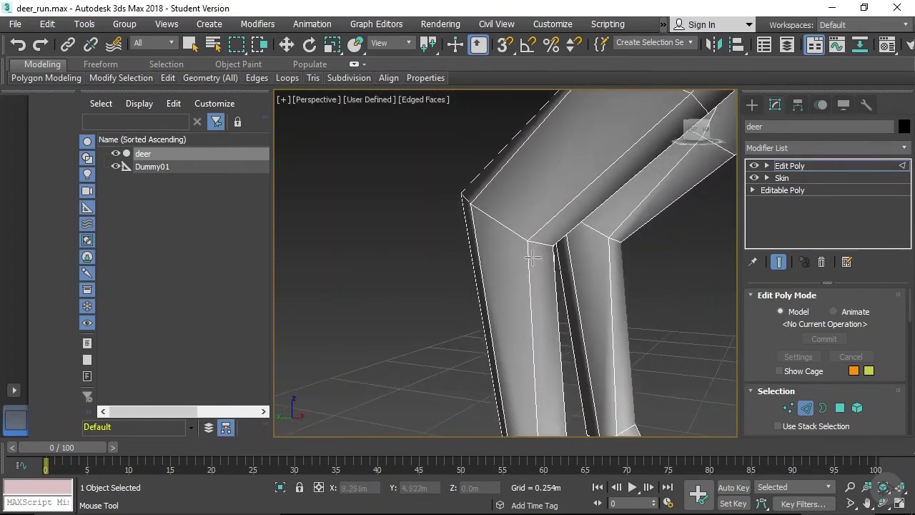
scroll(528, 247, up, 4)
scroll(528, 236, down, 10)
key(w)
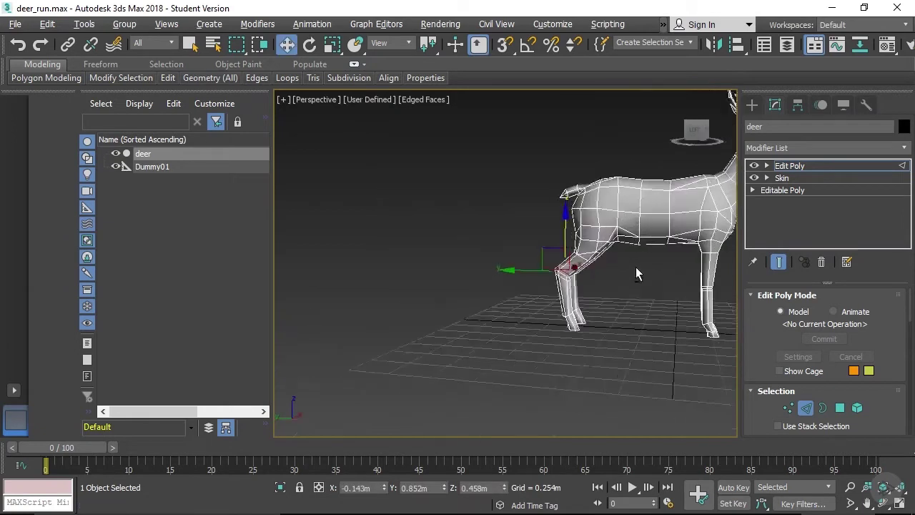
- Select the back edge of the upper loop on the left front knee and move it down toward the middle loop
scroll(472, 288, up, 5)
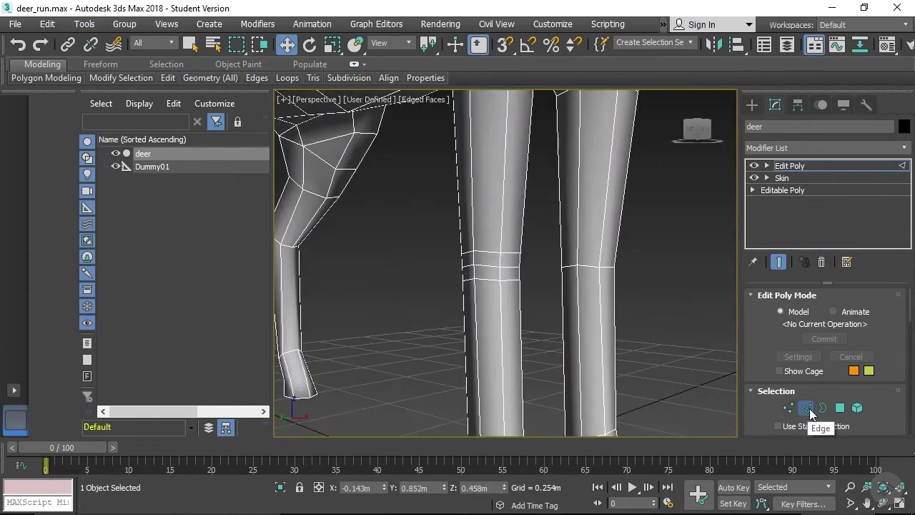
click(811, 409)
right_click(452, 253)
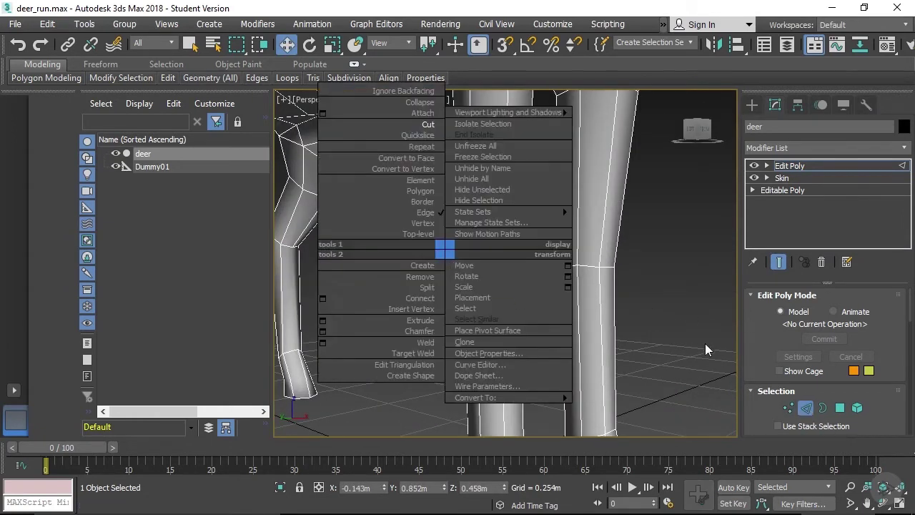
scroll(566, 296, down, 4)
scroll(598, 292, up, 4)
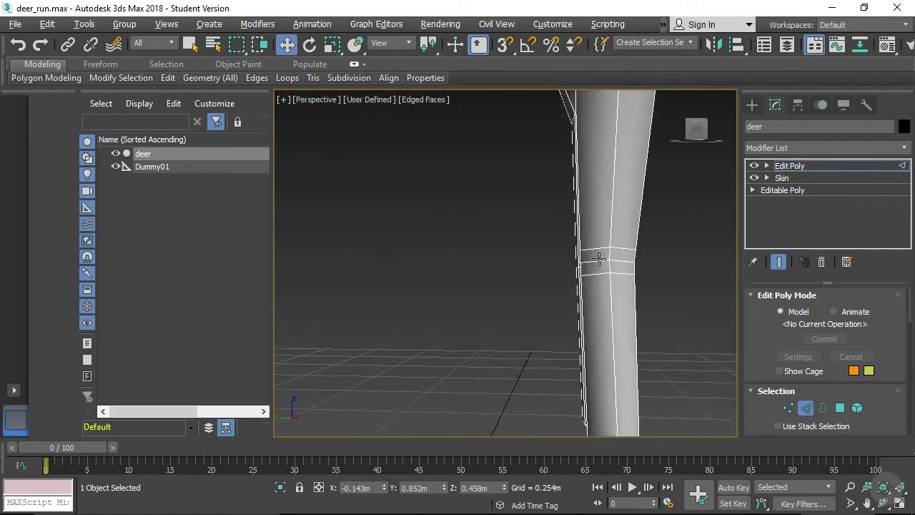
alt+middle_drag(630, 269, 434, 207)
middle_drag(361, 187, 527, 239)
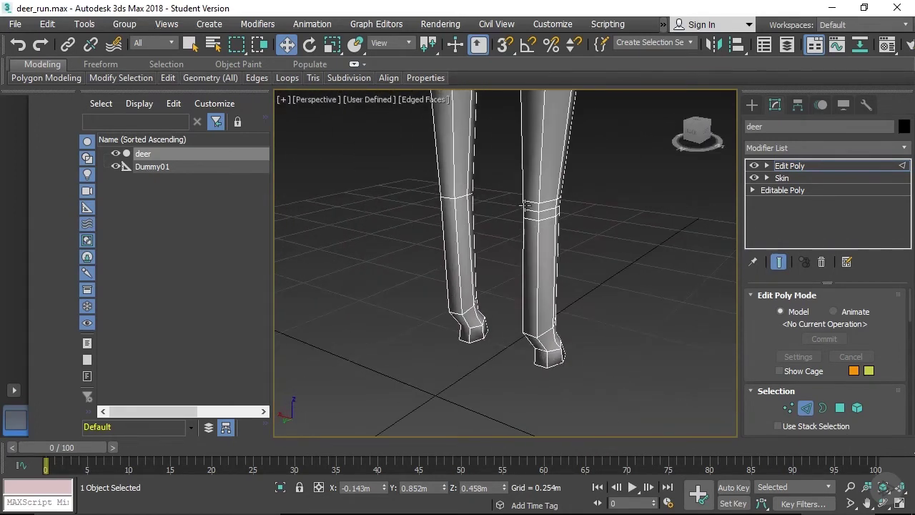
click(527, 206)
scroll(527, 204, up, 2)
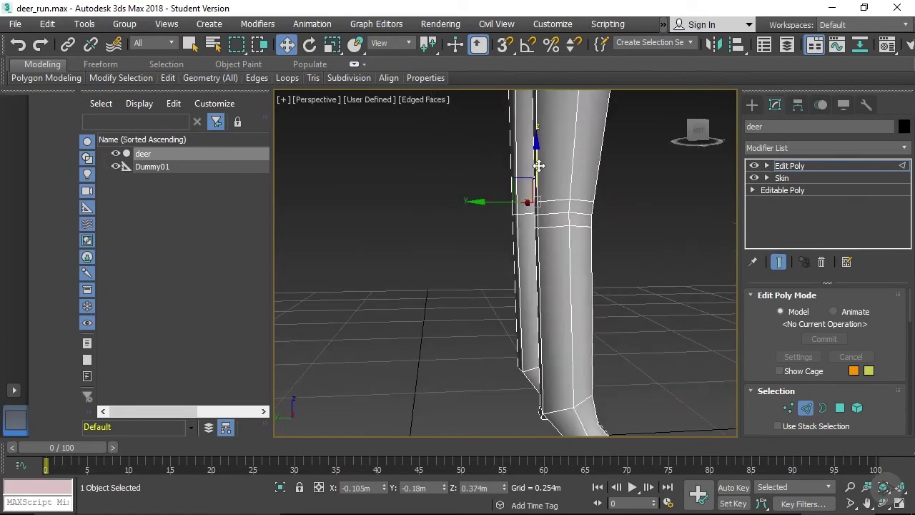
key(1)
scroll(529, 201, up, 1)
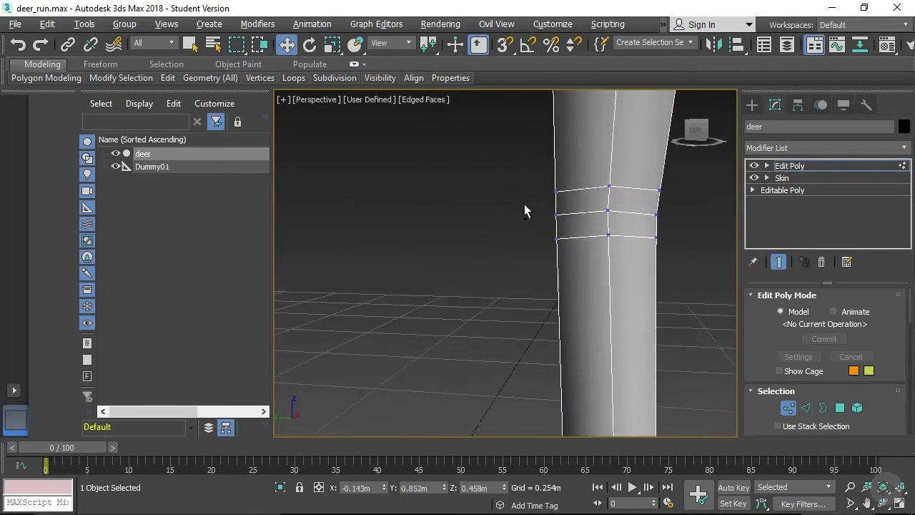
scroll(524, 206, down, 4)
key(2)
scroll(514, 209, up, 6)
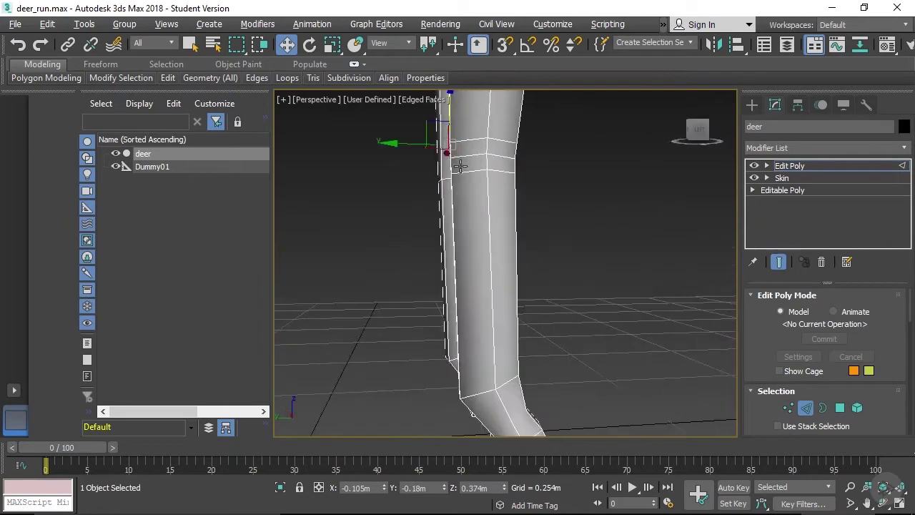
drag(460, 166, 457, 187)
- Move the remaining edges at the back of the left front knee's outer loops closer to the middle loop
scroll(530, 256, down, 3)
alt+middle_drag(458, 196, 358, 210)
scroll(501, 198, up, 3)
drag(493, 159, 491, 146)
click(496, 219)
alt+middle_drag(497, 221, 468, 225)
drag(447, 219, 450, 221)
alt+middle_drag(451, 221, 493, 256)
click(491, 233)
drag(491, 214, 491, 224)
alt+middle_drag(490, 224, 465, 222)
- Scale the side vertices of the front knee's upper and lower loops apart vertically
key(1)
click(466, 208)
ctrl+click(465, 241)
alt+middle_drag(591, 254, 509, 214)
ctrl+click(515, 207)
ctrl+click(514, 245)
key(r)
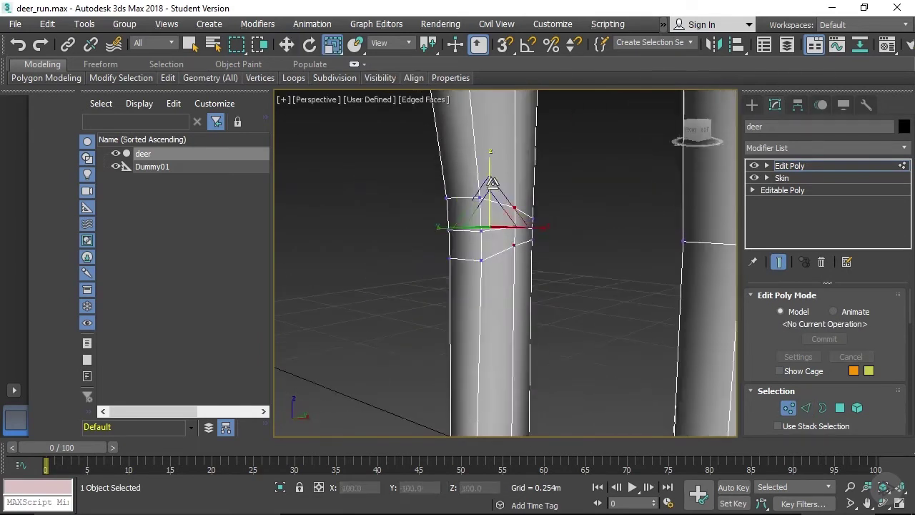
drag(489, 168, 486, 149)
- Examine the reshaped front knee and the rear hock loops from several angles
alt+middle_drag(482, 233, 669, 240)
click(668, 240)
scroll(535, 266, down, 4)
alt+middle_drag(534, 269, 502, 266)
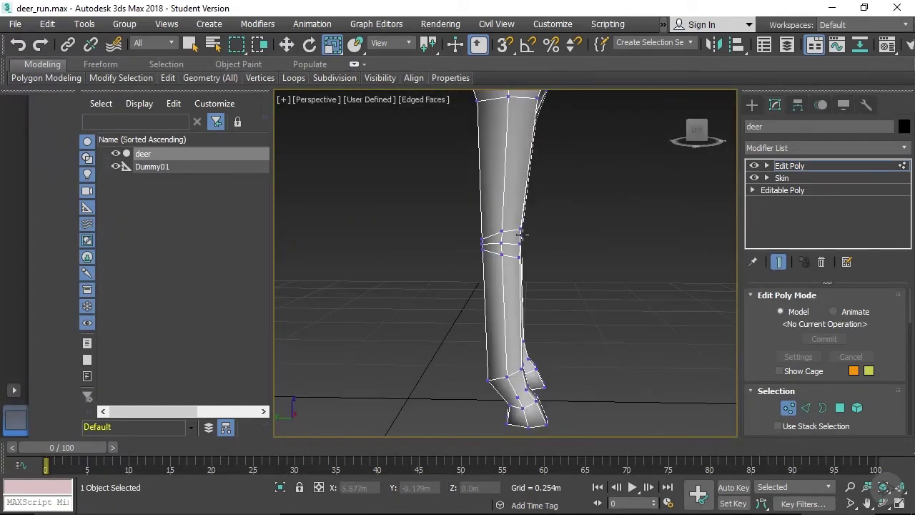
scroll(500, 256, up, 6)
alt+middle_drag(495, 276, 510, 213)
alt+middle_drag(520, 243, 615, 306)
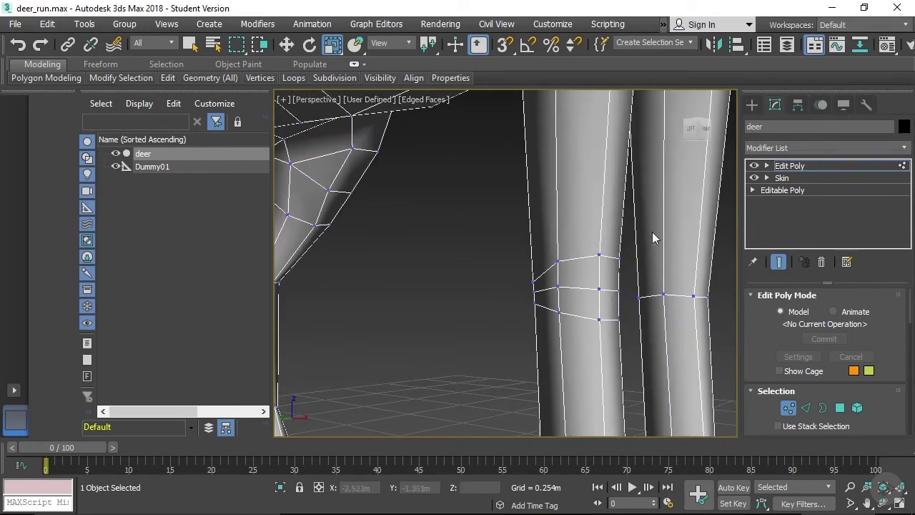
scroll(612, 300, down, 3)
scroll(606, 299, up, 5)
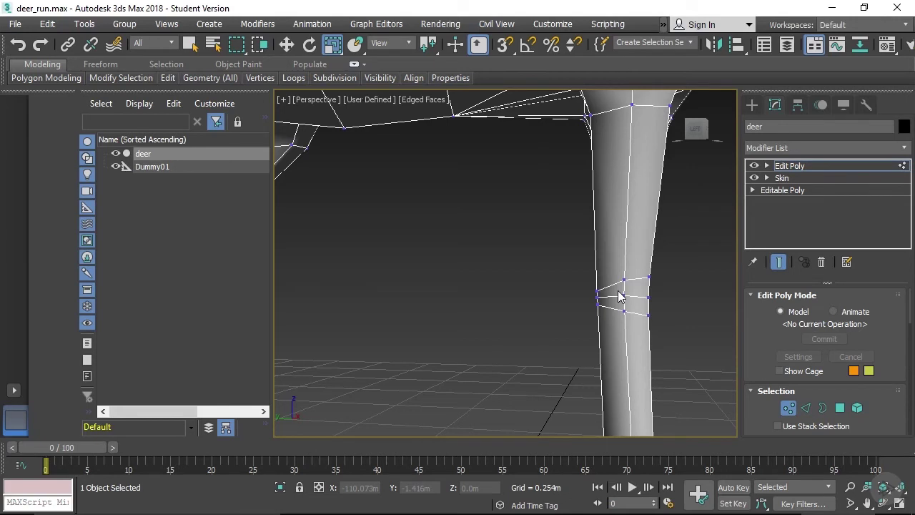
scroll(535, 297, down, 3)
scroll(500, 290, up, 7)
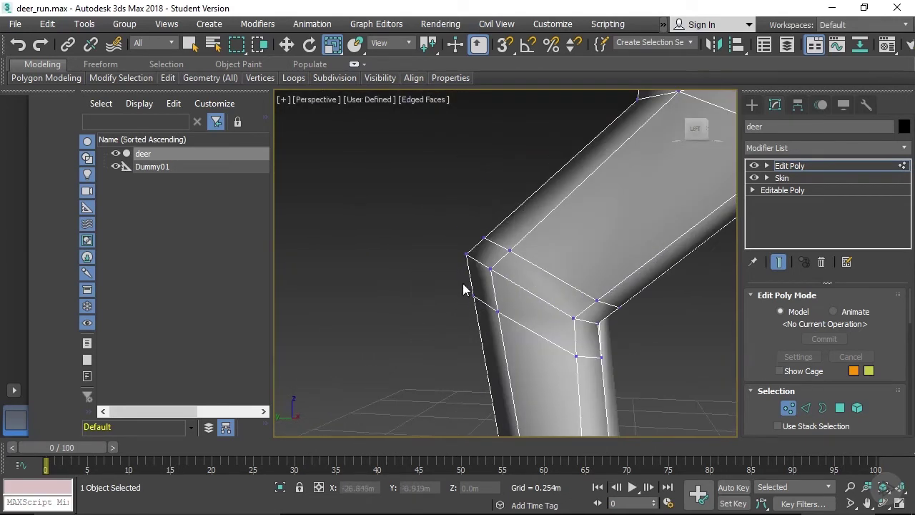
scroll(530, 312, down, 5)
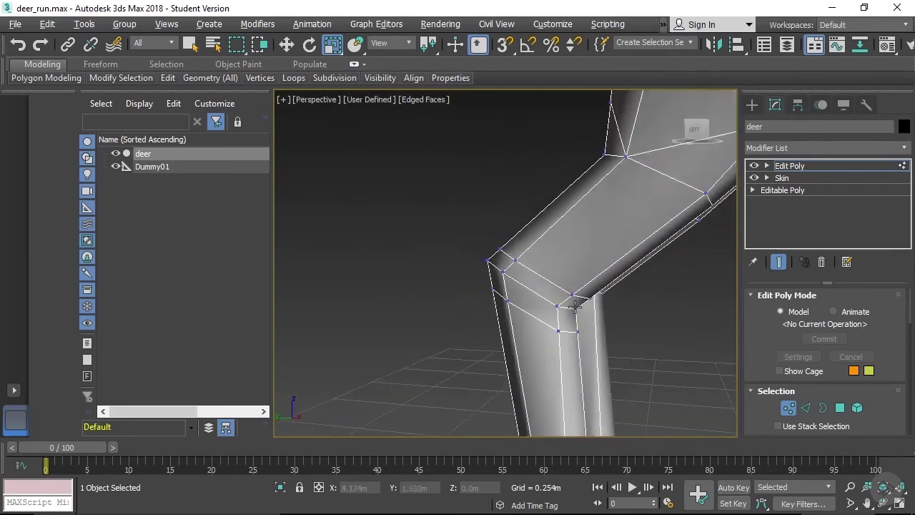
- Move the front vertices of the rear hock's outer loops closer to its middle loop
alt+middle_drag(537, 310, 508, 242)
scroll(469, 229, up, 3)
click(521, 298)
alt+middle_drag(719, 383, 548, 327)
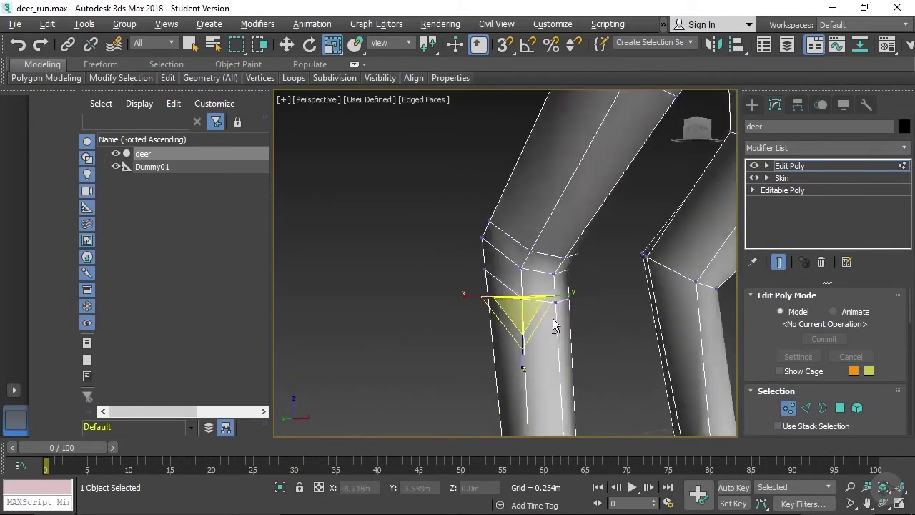
middle_drag(629, 325, 503, 350)
ctrl+click(492, 300)
key(w)
drag(495, 253, 495, 228)
alt+middle_drag(554, 270, 531, 279)
drag(530, 279, 534, 280)
- Cut an edge on the inner side of the rear leg, from the vertex row above down to the upper hock loop
alt+middle_drag(471, 256, 551, 323)
right_click(547, 318)
click(530, 194)
click(424, 121)
click(515, 289)
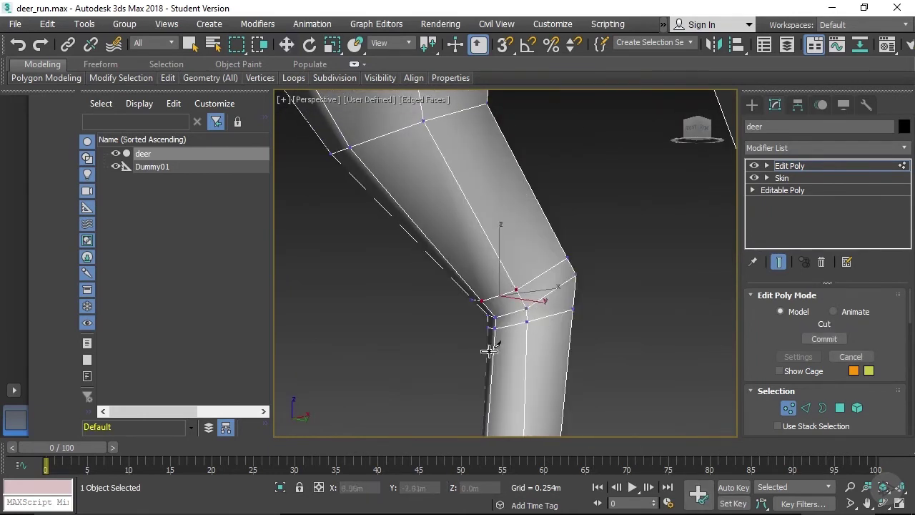
right_click(482, 300)
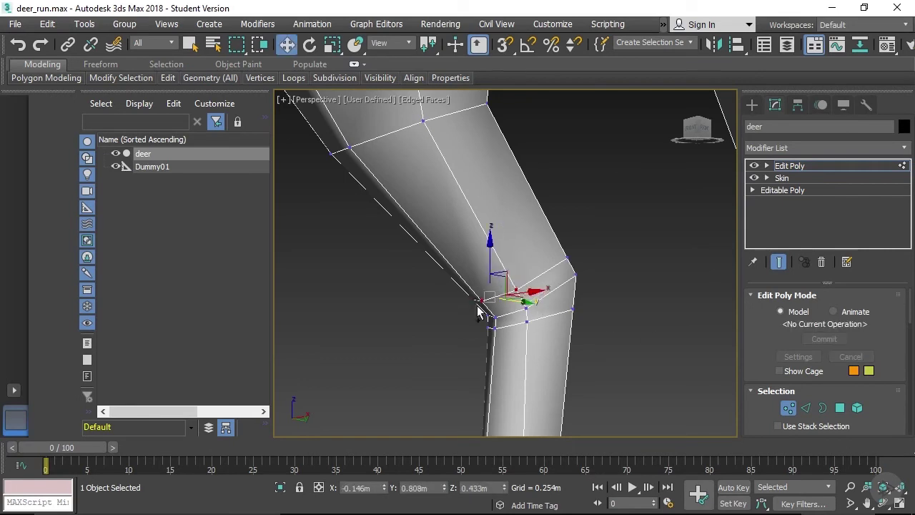
- Move the back and side vertices of the upper hock loop farther up the rear leg, away from the middle loop
alt+middle_drag(479, 336, 642, 329)
drag(476, 285, 469, 288)
alt+middle_drag(469, 288, 586, 307)
click(386, 240)
alt+middle_drag(351, 253, 363, 224)
drag(363, 225, 372, 211)
scroll(377, 306, down, 3)
- Adjust the position of the lower loop's vertices at the back of the rear hock
alt+middle_drag(372, 323, 388, 361)
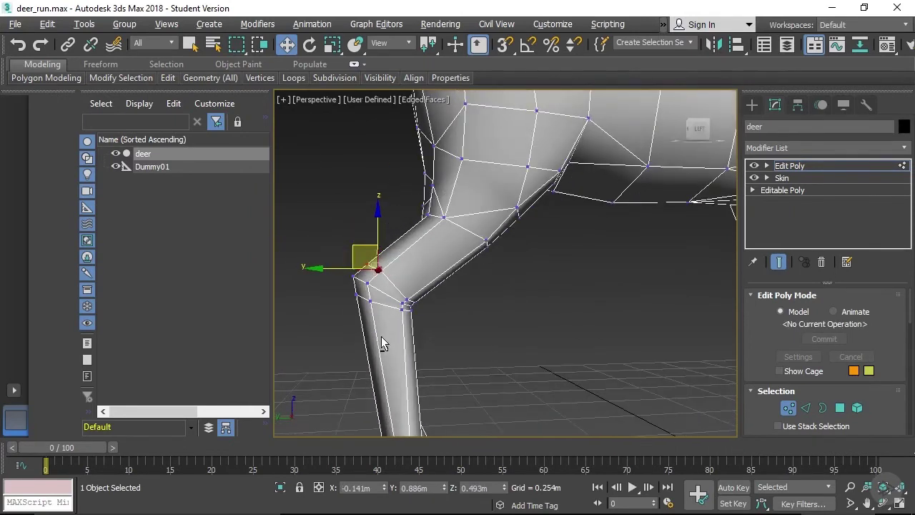
scroll(432, 323, up, 4)
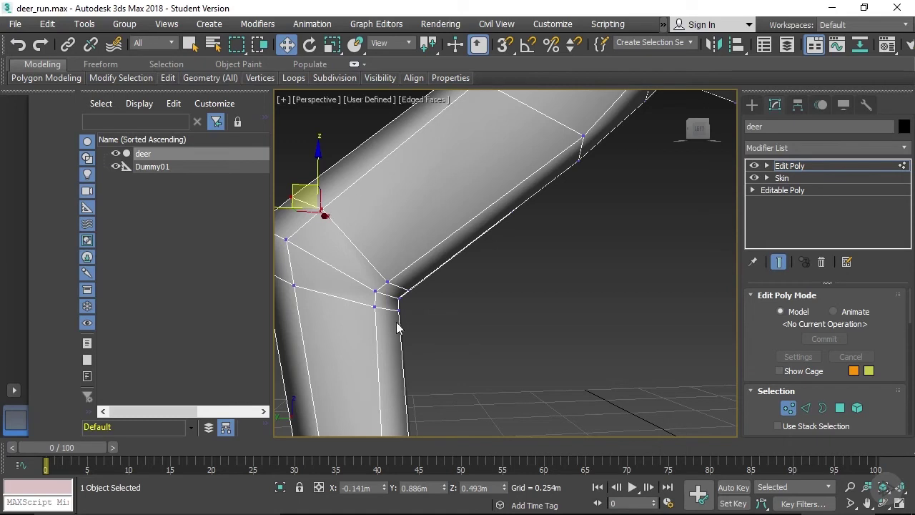
alt+middle_drag(415, 331, 402, 322)
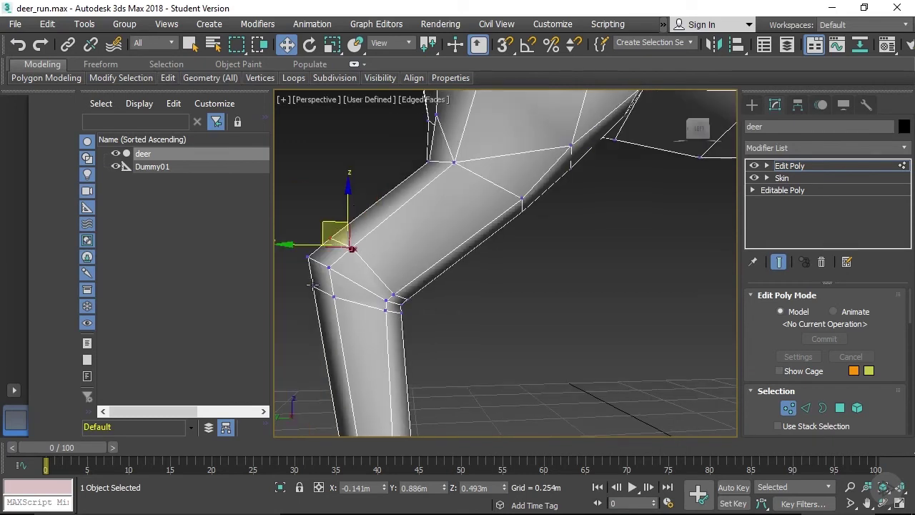
drag(304, 265, 322, 274)
scroll(486, 233, down, 6)
middle_drag(575, 188, 558, 259)
scroll(635, 268, up, 5)
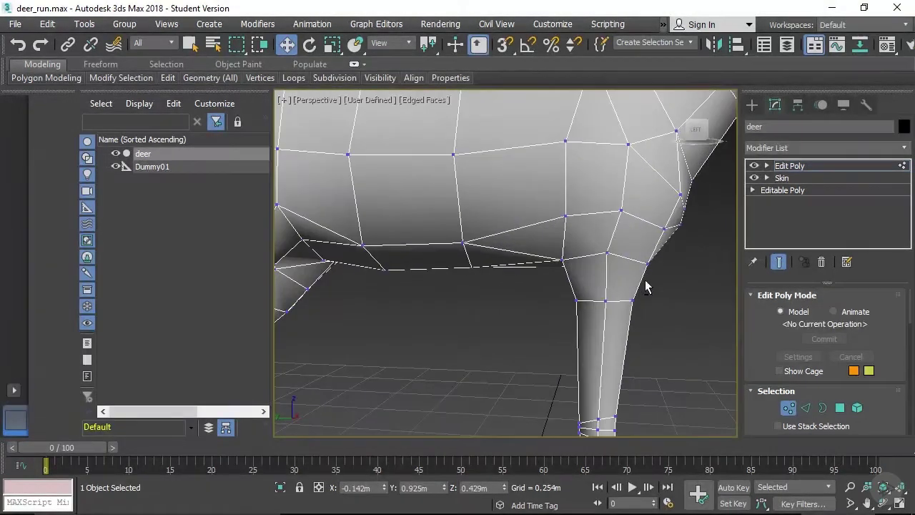
- Insert two edge loops around the top of the front leg with Swift Loop, just below where it joins the body
scroll(641, 297, down, 5)
scroll(674, 259, up, 5)
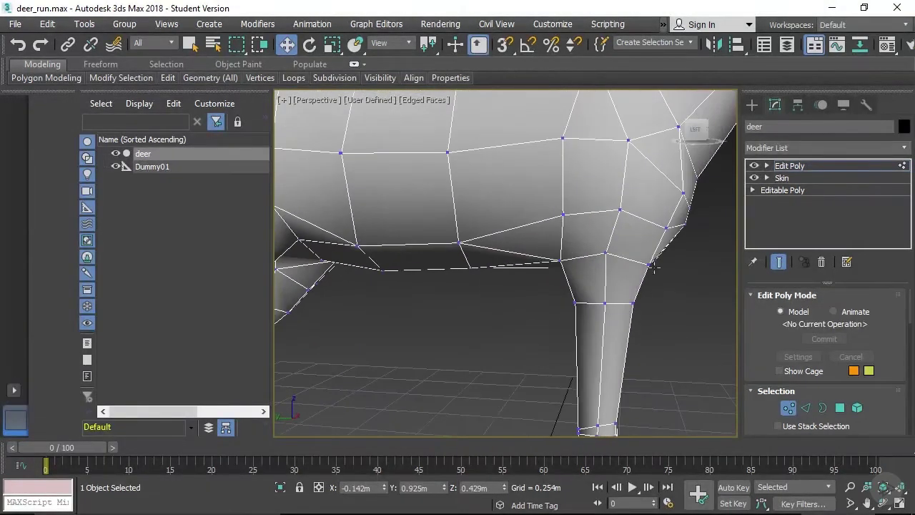
alt+middle_drag(585, 258, 568, 280)
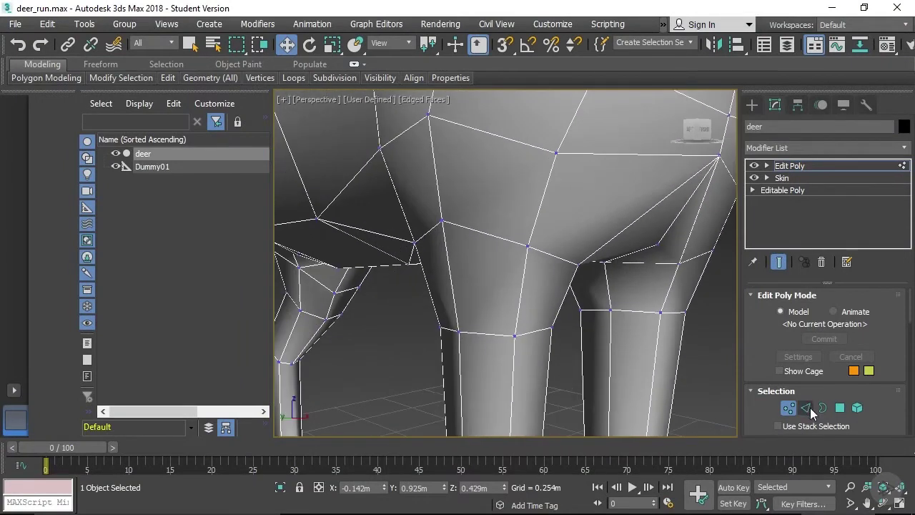
click(806, 407)
click(161, 81)
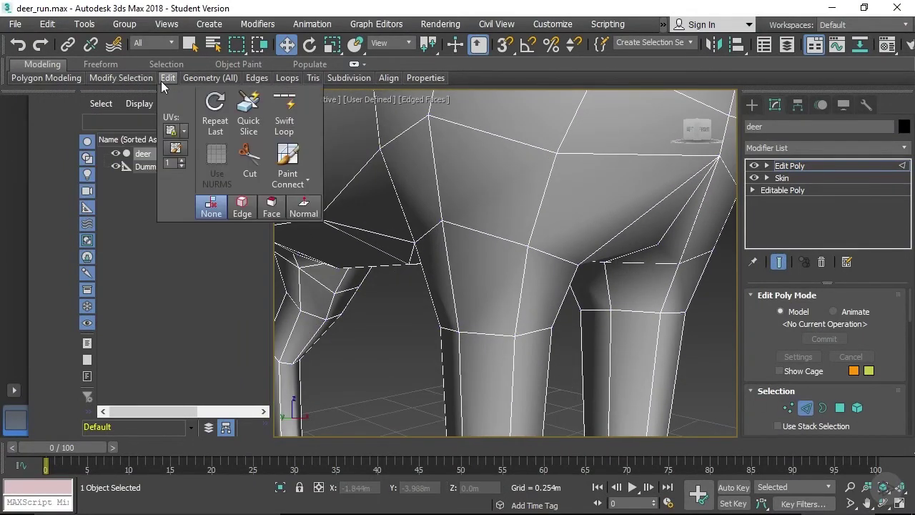
click(284, 112)
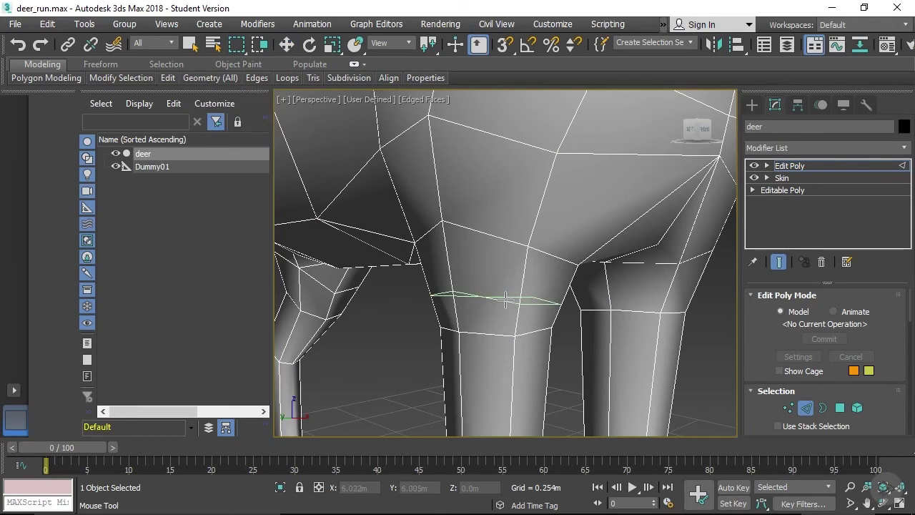
click(505, 289)
key(w)
scroll(532, 283, up, 3)
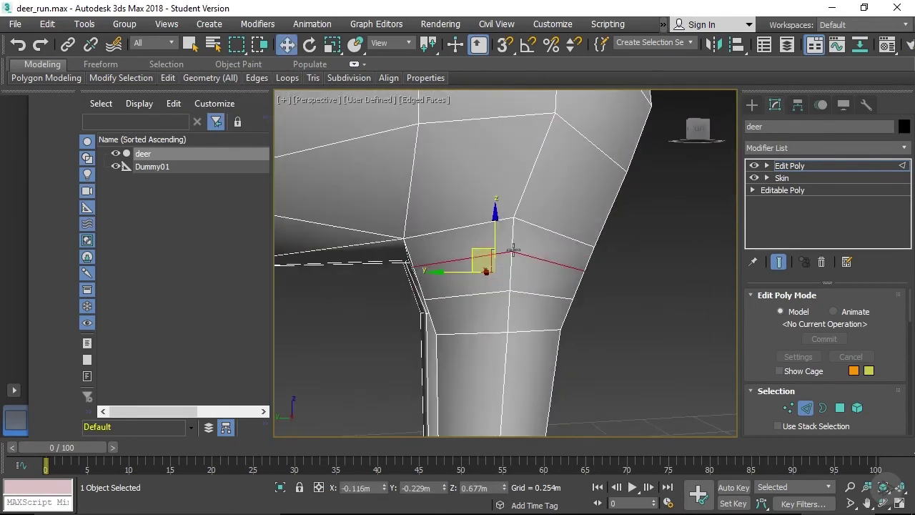
- Select the back and inner-back vertices of the three lower loops on the upper front leg and scale them closer together
click(788, 407)
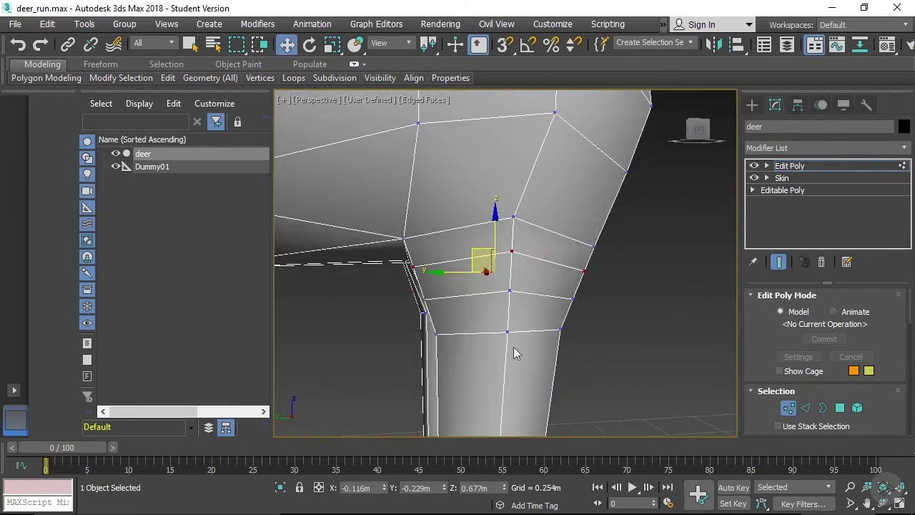
click(438, 334)
alt+middle_drag(432, 356, 533, 358)
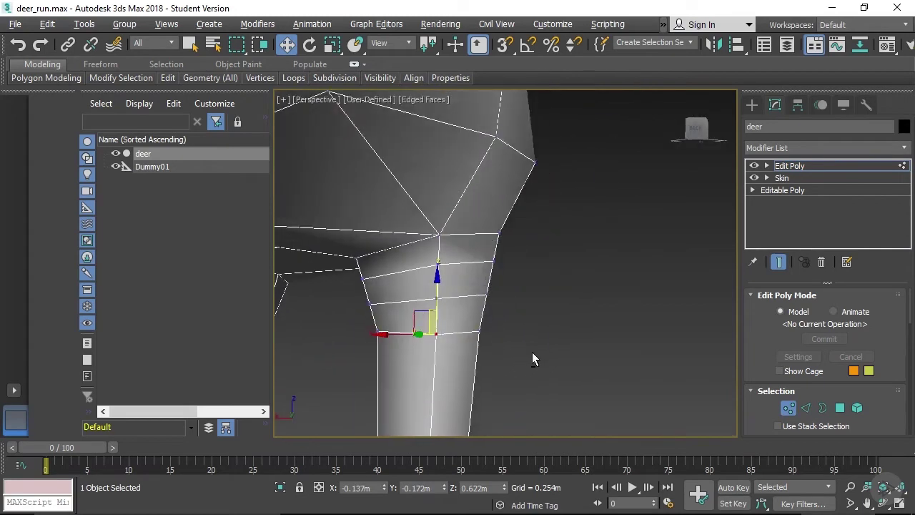
ctrl+click(375, 329)
ctrl+click(369, 305)
ctrl+click(436, 298)
ctrl+click(439, 263)
ctrl+click(364, 279)
alt+middle_drag(455, 331, 396, 332)
key(r)
drag(403, 358, 399, 340)
- Rotate the selected back vertices of the upper front leg and move them up toward the belly
key(e)
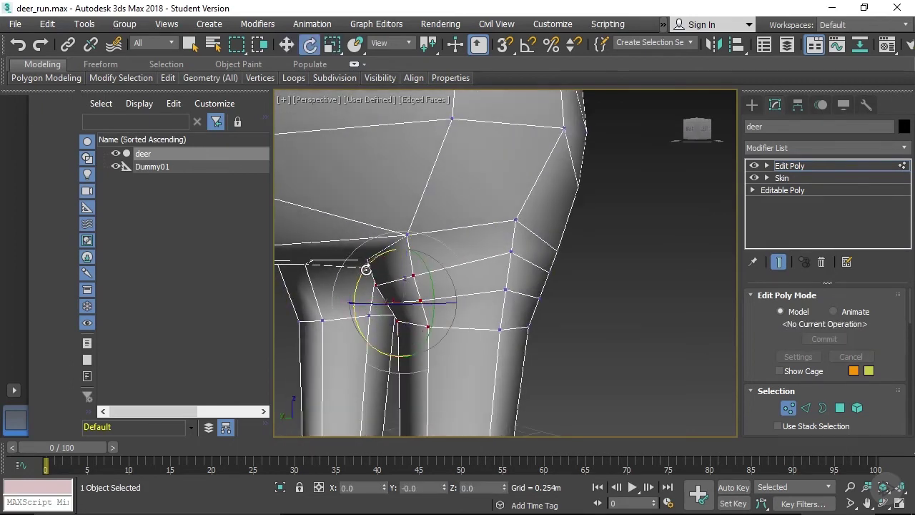
drag(364, 265, 380, 265)
alt+middle_drag(431, 306, 398, 303)
key(w)
drag(403, 290, 396, 253)
mouse_move(409, 288)
alt+middle_down()
mouse_move(446, 290)
mouse_move(420, 294)
alt+middle_up()
middle_drag(439, 342, 405, 327)
scroll(443, 339, down, 3)
scroll(433, 335, up, 3)
alt+middle_drag(414, 279, 421, 296)
drag(429, 269, 429, 266)
- Move the front vertices of the lowest upper-leg loop farther down the front leg
alt+middle_drag(498, 333, 370, 326)
click(444, 325)
ctrl+click(405, 327)
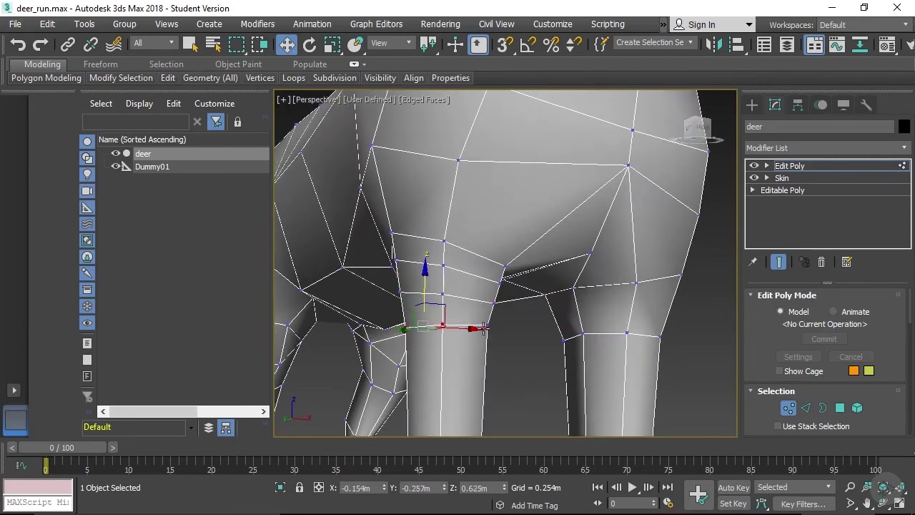
alt+middle_drag(486, 328, 421, 329)
drag(423, 328, 434, 324)
alt+middle_drag(434, 324, 608, 375)
drag(466, 309, 466, 325)
- Lower the front vertex of the upper front leg's middle loop and adjust the neighbouring inner vertex
alt+middle_drag(539, 326, 398, 329)
click(447, 296)
alt+middle_drag(447, 296, 554, 340)
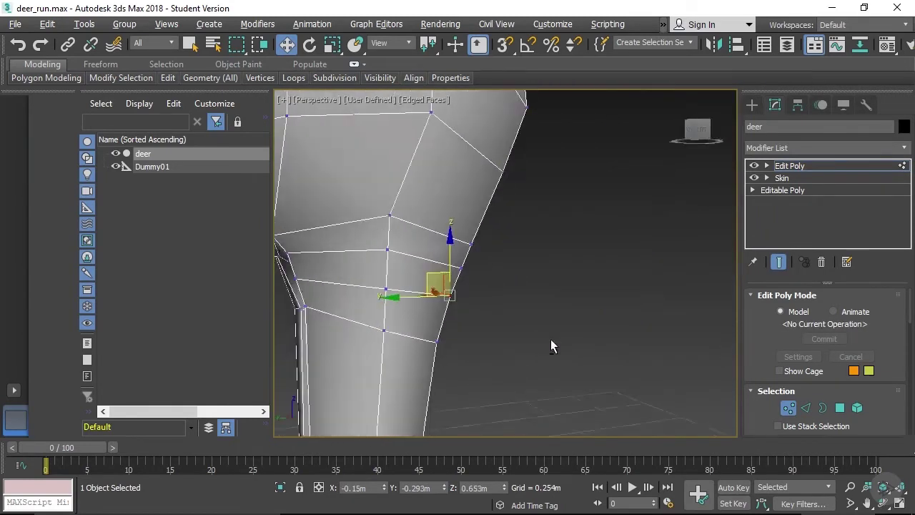
drag(434, 275, 436, 293)
scroll(447, 343, down, 5)
alt+middle_drag(444, 333, 347, 336)
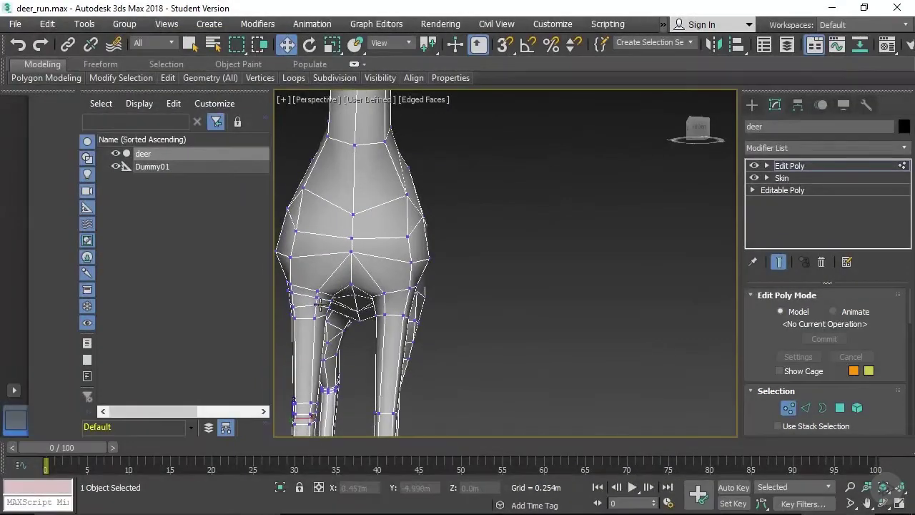
drag(318, 289, 321, 272)
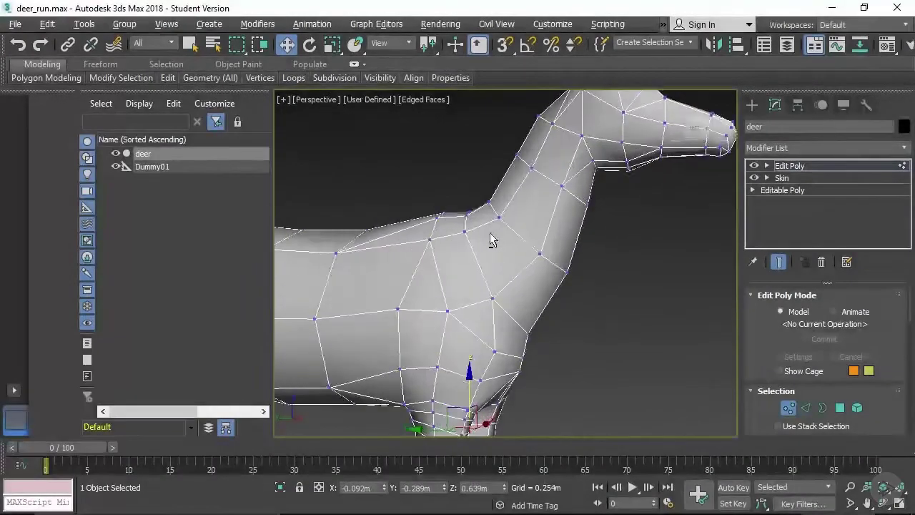
- Insert two edge loops around the neck with Swift Loop, one near its base and one about halfway up
alt+middle_drag(490, 232, 512, 248)
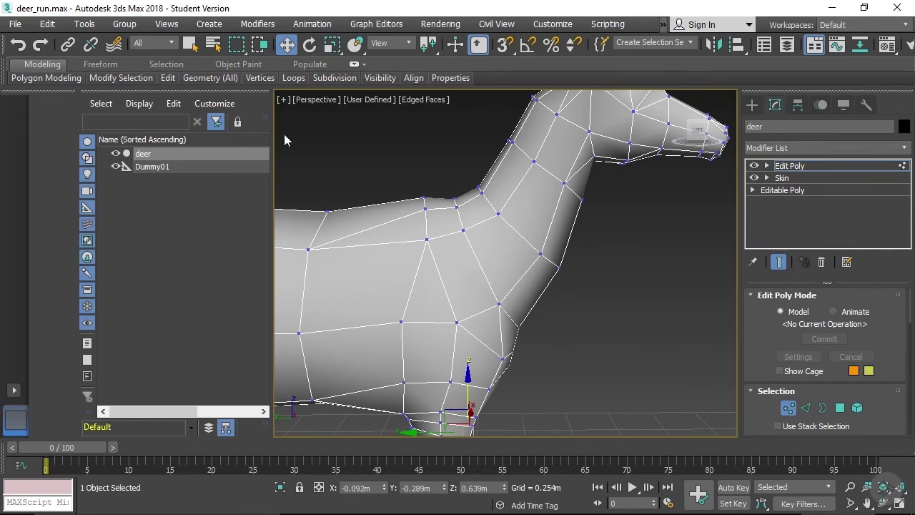
mouse_move(168, 77)
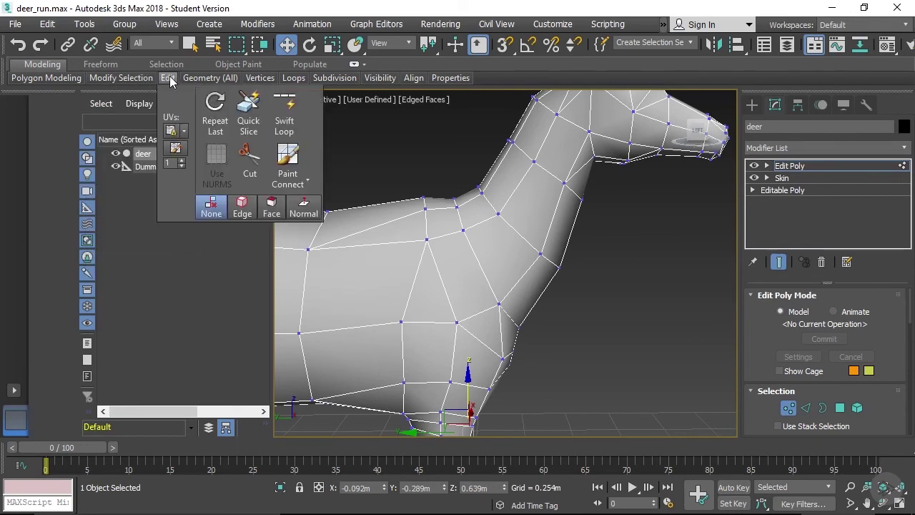
click(274, 111)
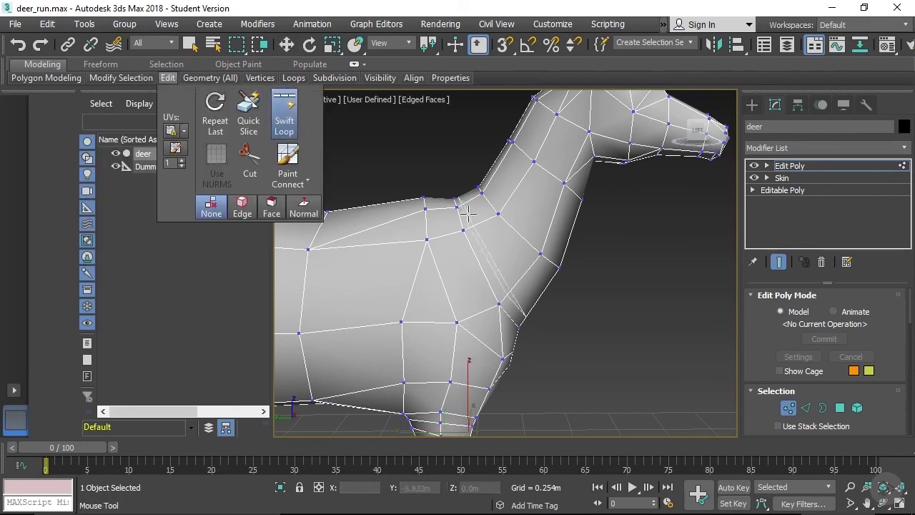
click(503, 183)
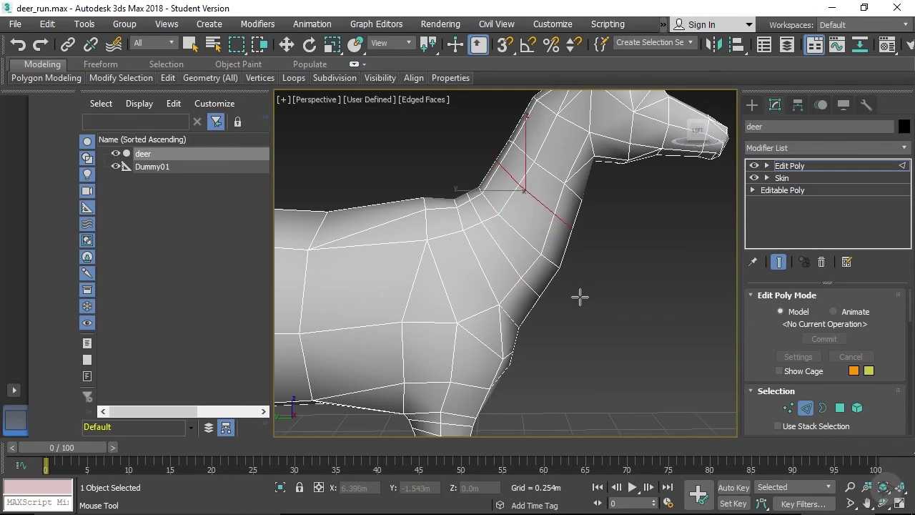
right_click(580, 296)
click(788, 408)
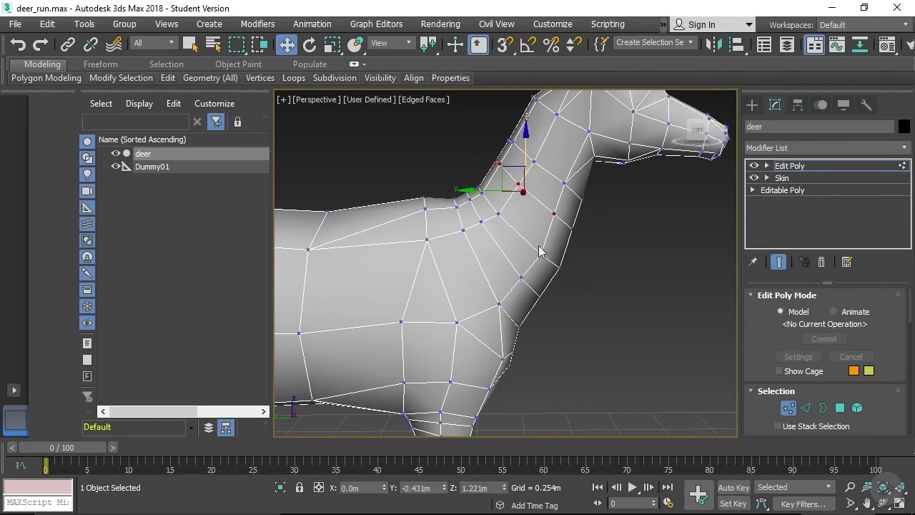
- Select the whole new edge loop at the base of the neck and scale it to 101 percent
click(806, 408)
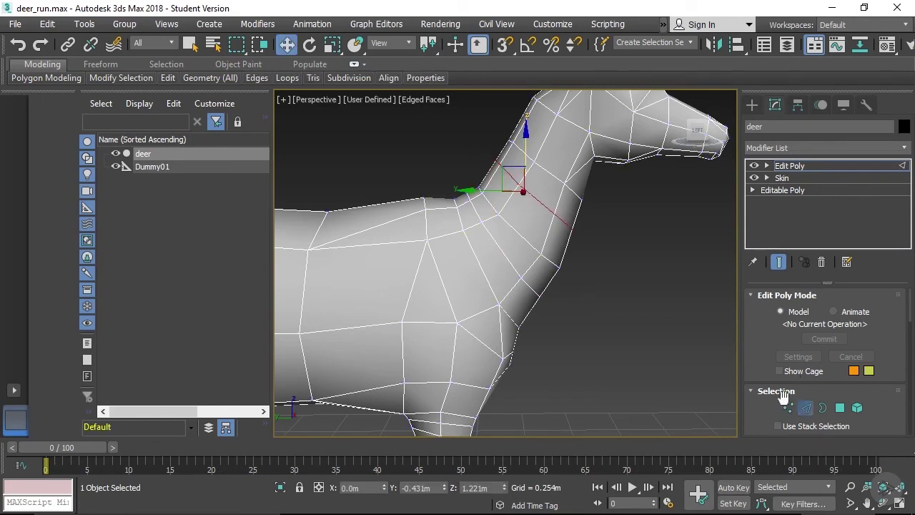
double_click(508, 261)
scroll(885, 424, down, 5)
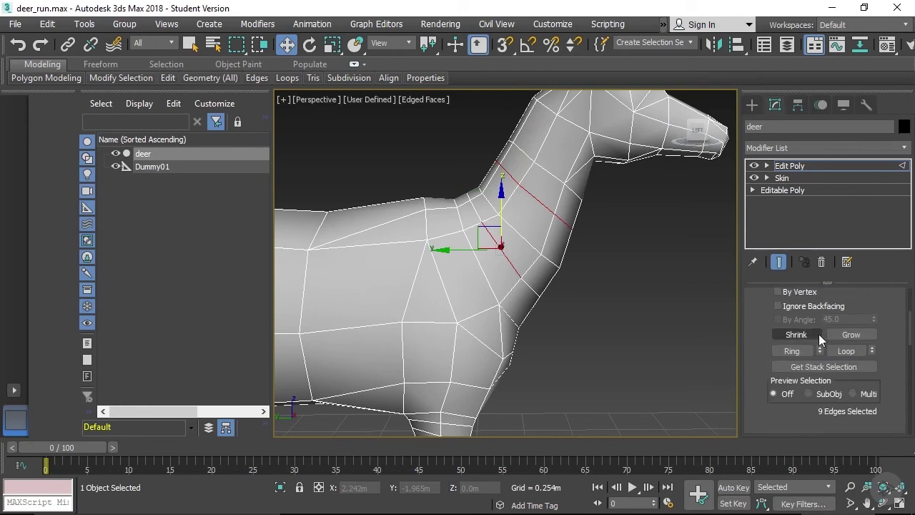
click(846, 350)
scroll(758, 325, up, 4)
key(r)
drag(478, 224, 478, 219)
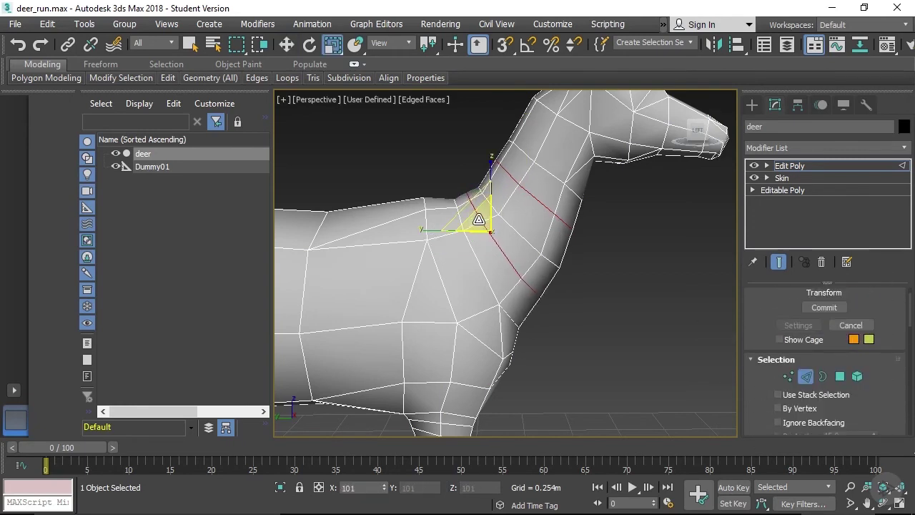
key(w)
click(602, 311)
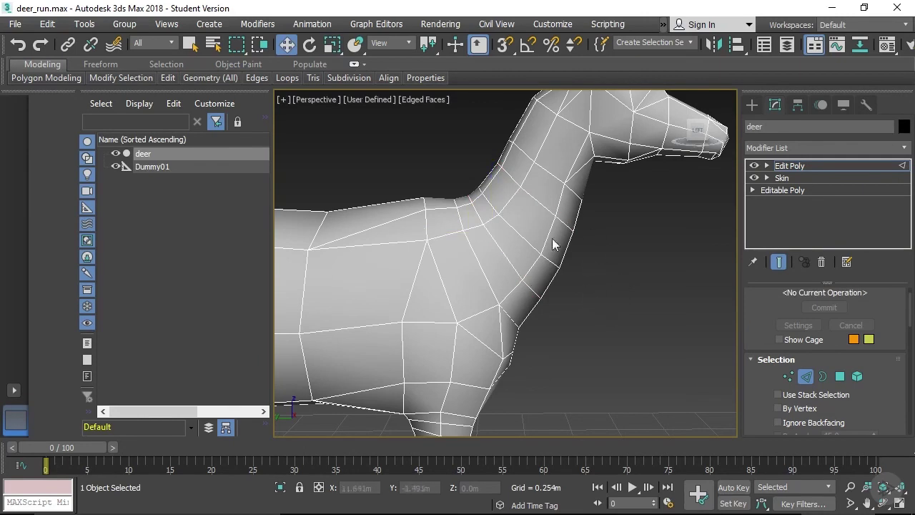
alt+middle_drag(548, 208, 521, 255)
scroll(500, 266, up, 4)
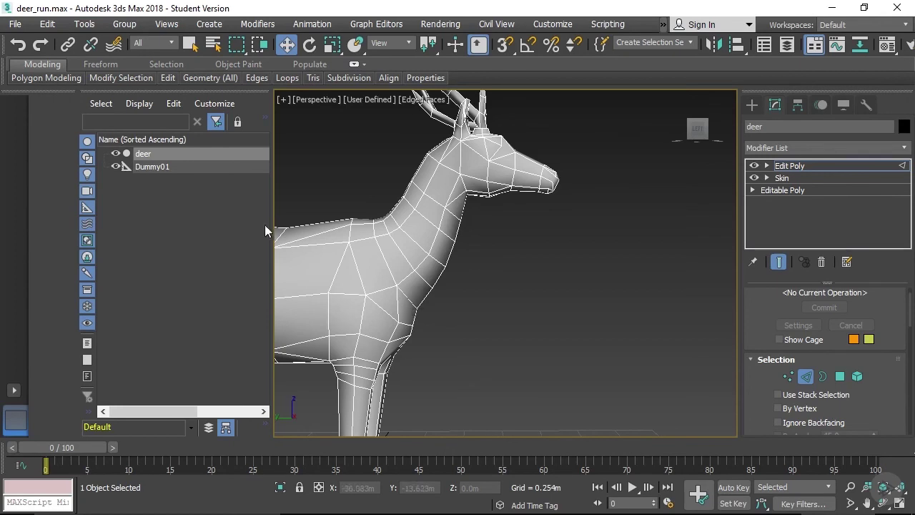
scroll(457, 196, down, 3)
alt+middle_drag(465, 198, 351, 299)
alt+middle_drag(505, 246, 465, 249)
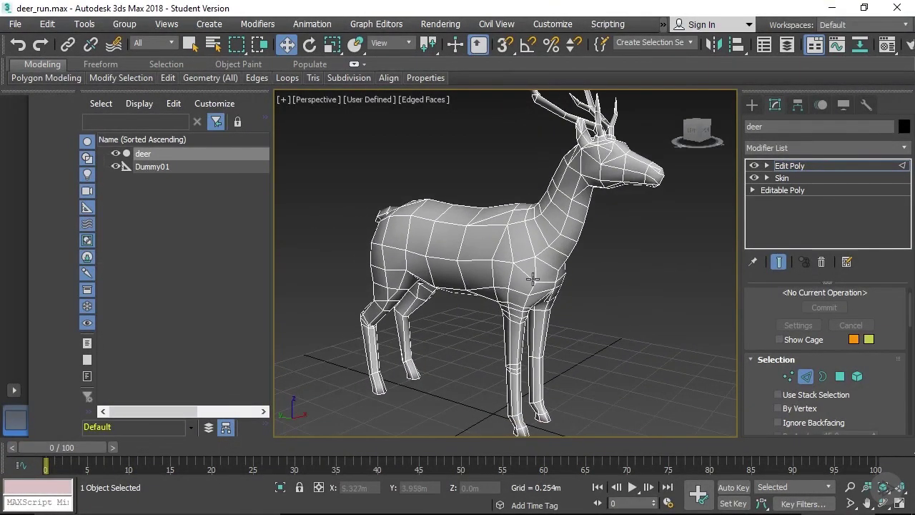